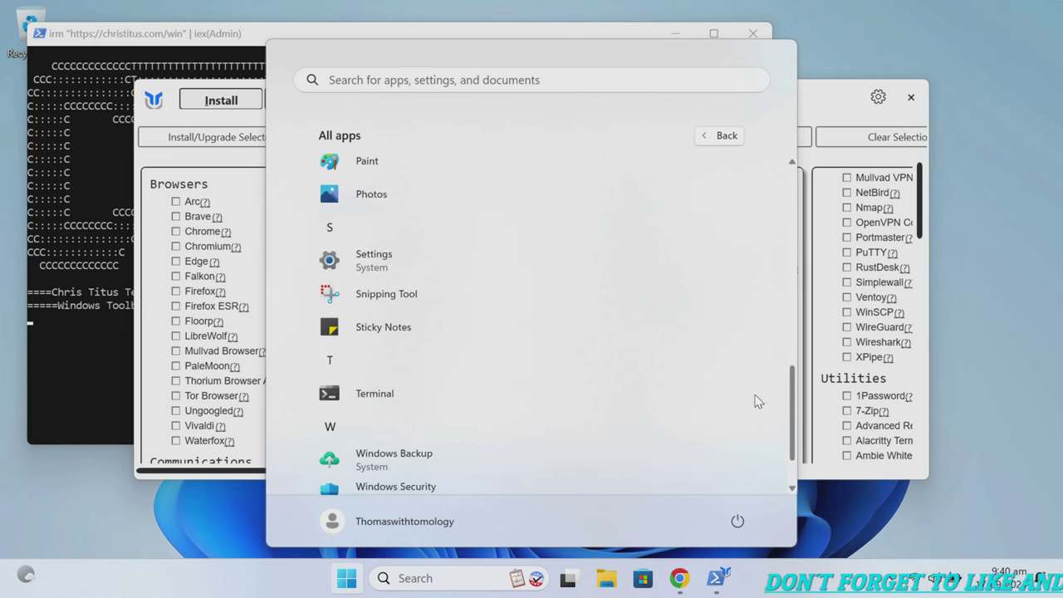
- Close the installed-apps list and apply the Security (Recommended) Settings for Windows updates, acknowledging the notice
scroll(744, 425, "up", 10)
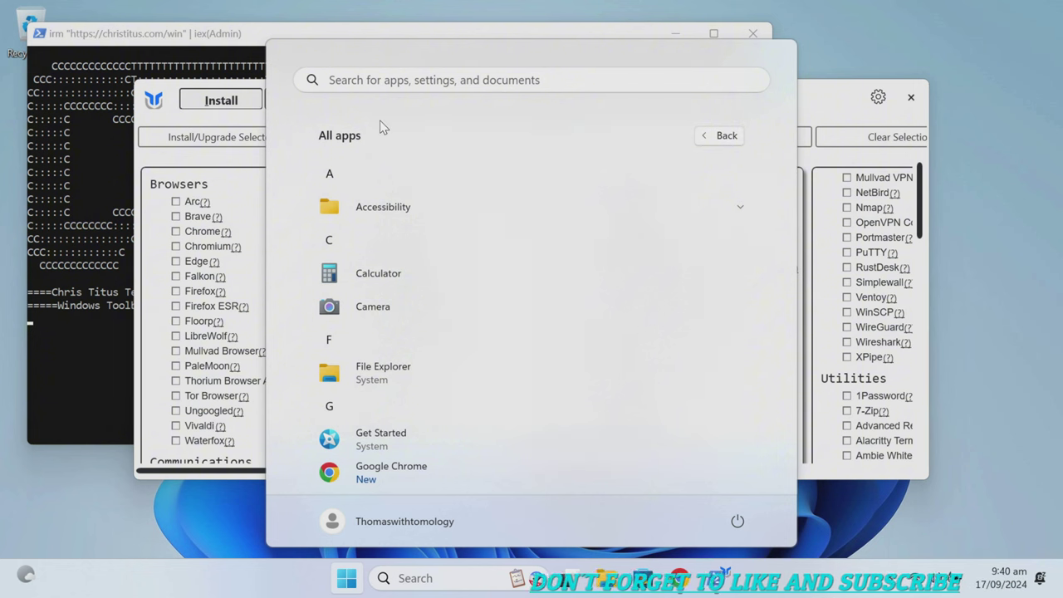
left_click(208, 174)
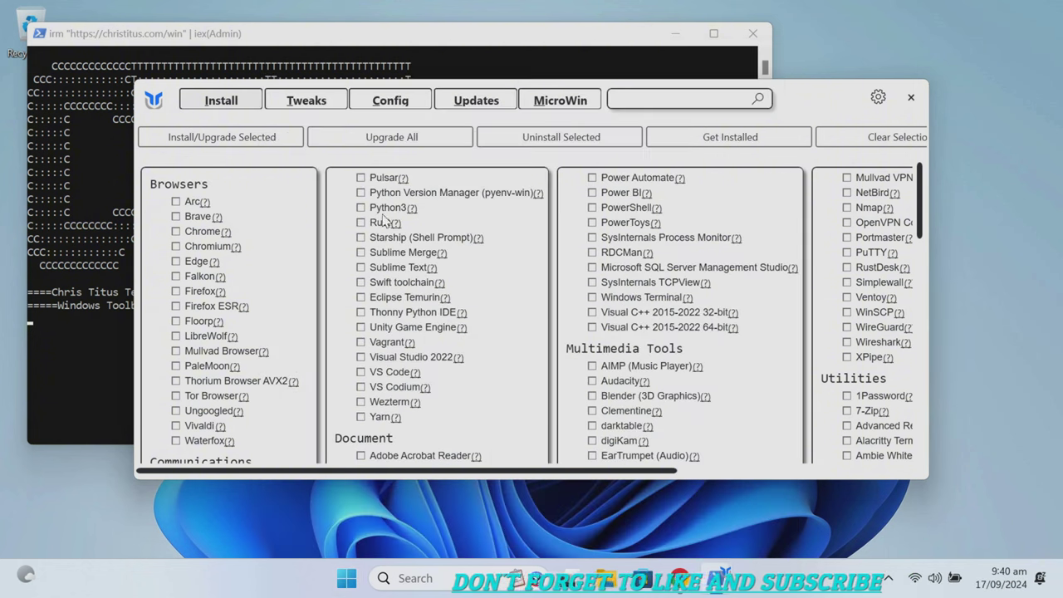
left_click(476, 106)
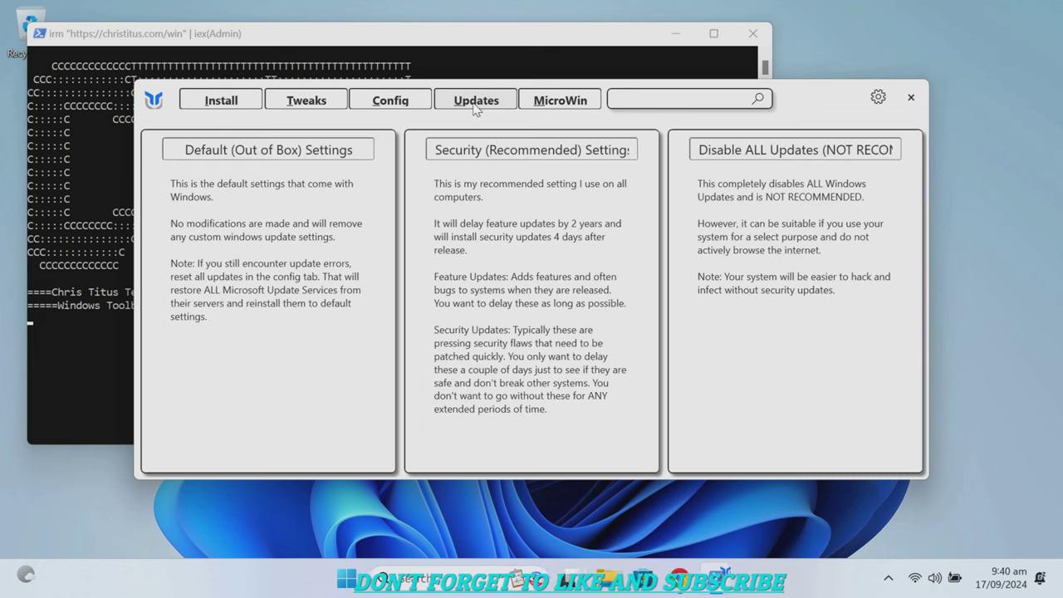
left_click(498, 156)
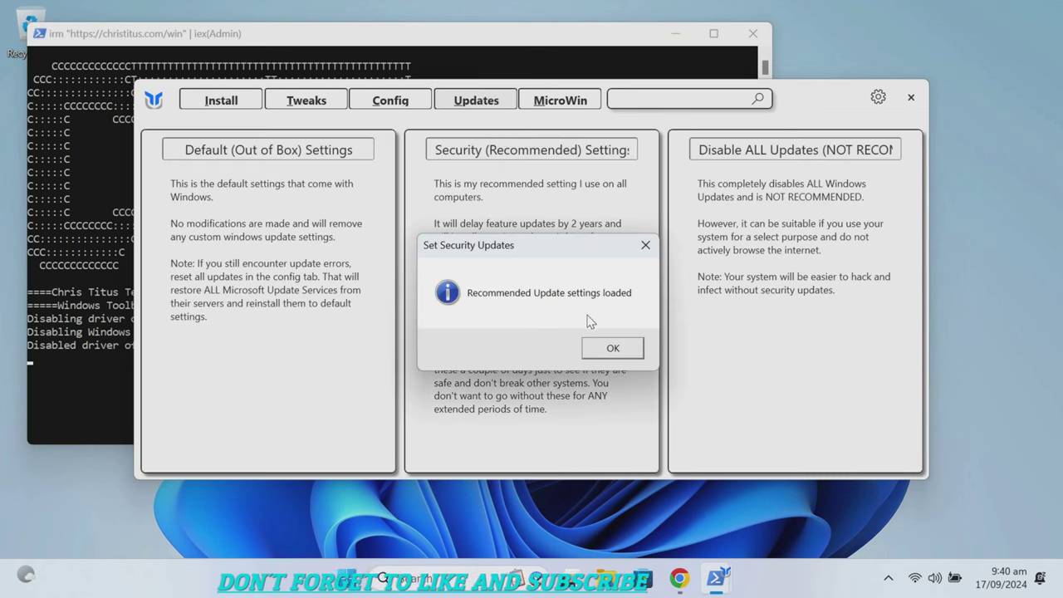
left_click(611, 349)
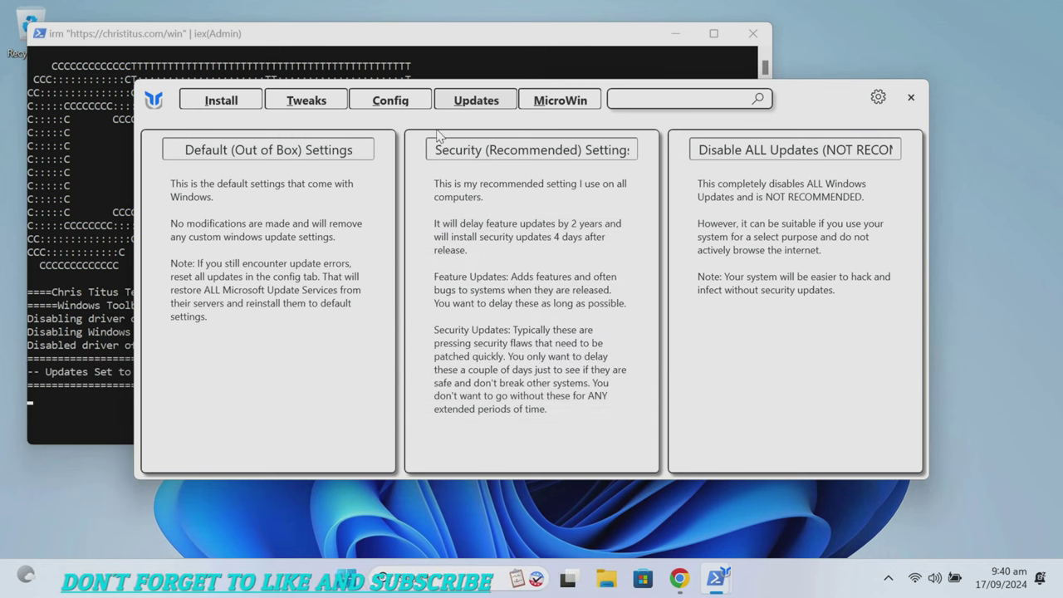
- Show the Tweaks page and make the utility window taller so more of its options fit
left_click(303, 101)
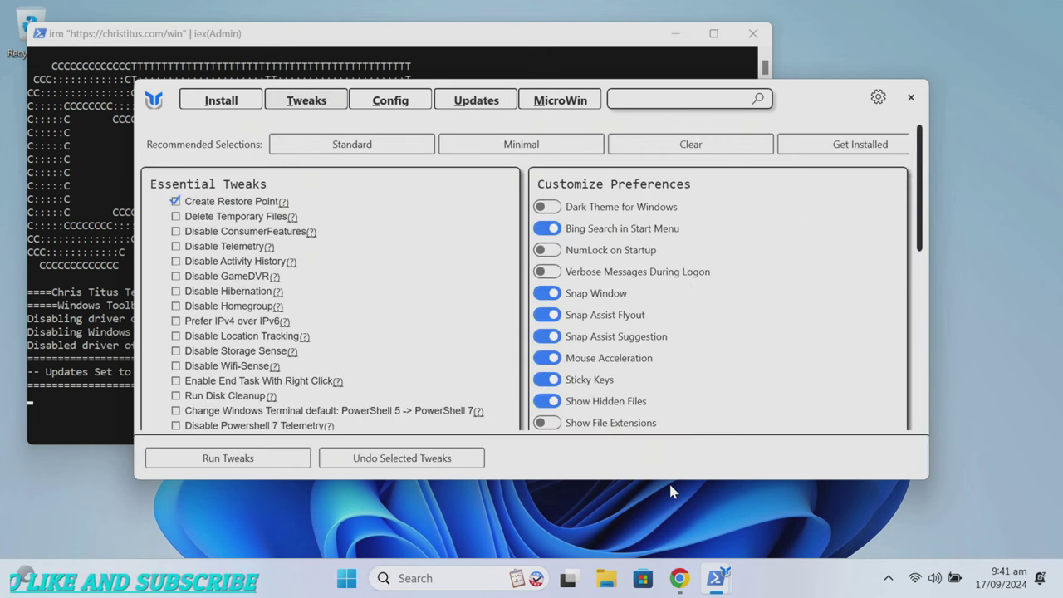
left_click_drag(670, 477, 645, 556)
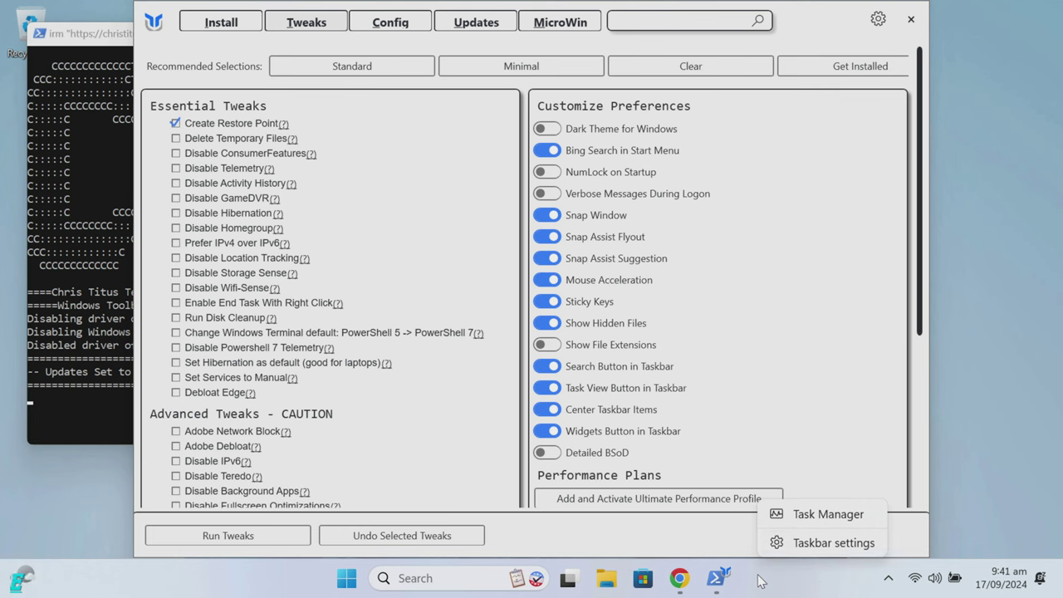
- Turn on automatic hiding of the taskbar in the Windows taskbar settings and minimize the Settings window
left_click(825, 522)
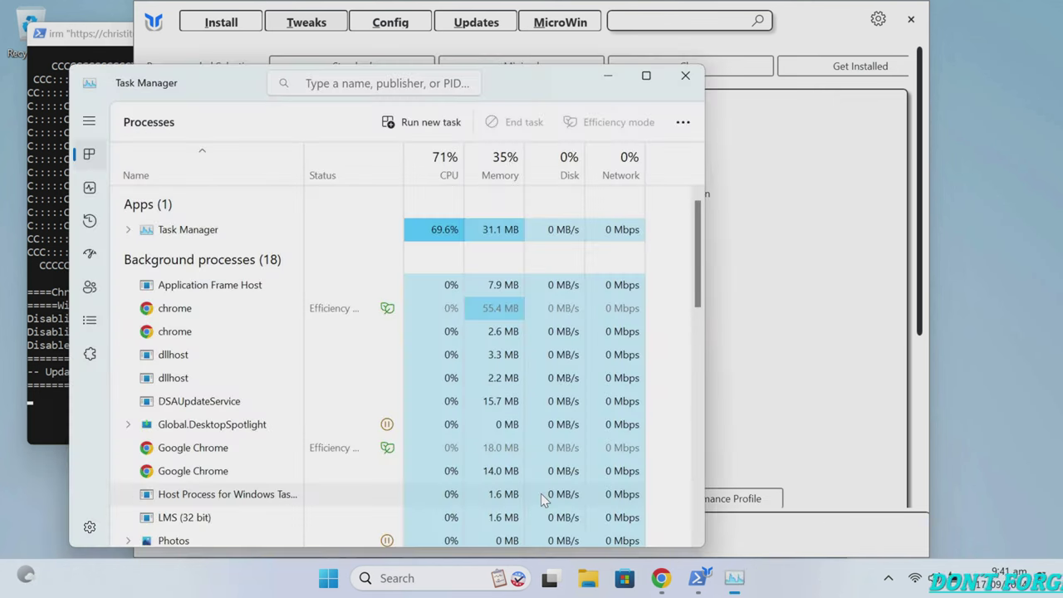
left_click(685, 76)
right_click(822, 581)
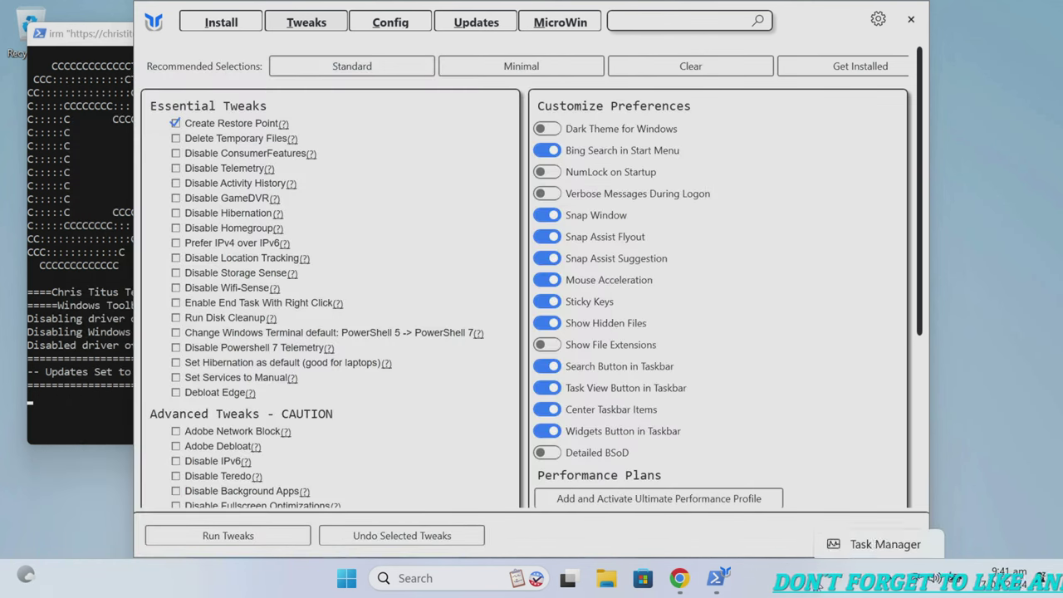
left_click(872, 545)
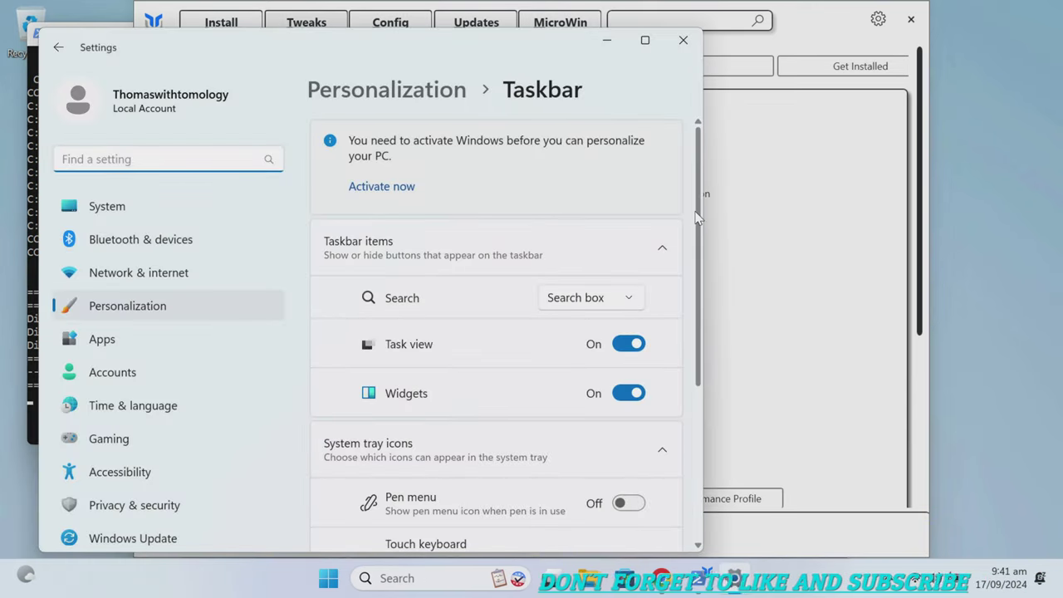
scroll(496, 332, "down", 3)
scroll(496, 332, "down", 2)
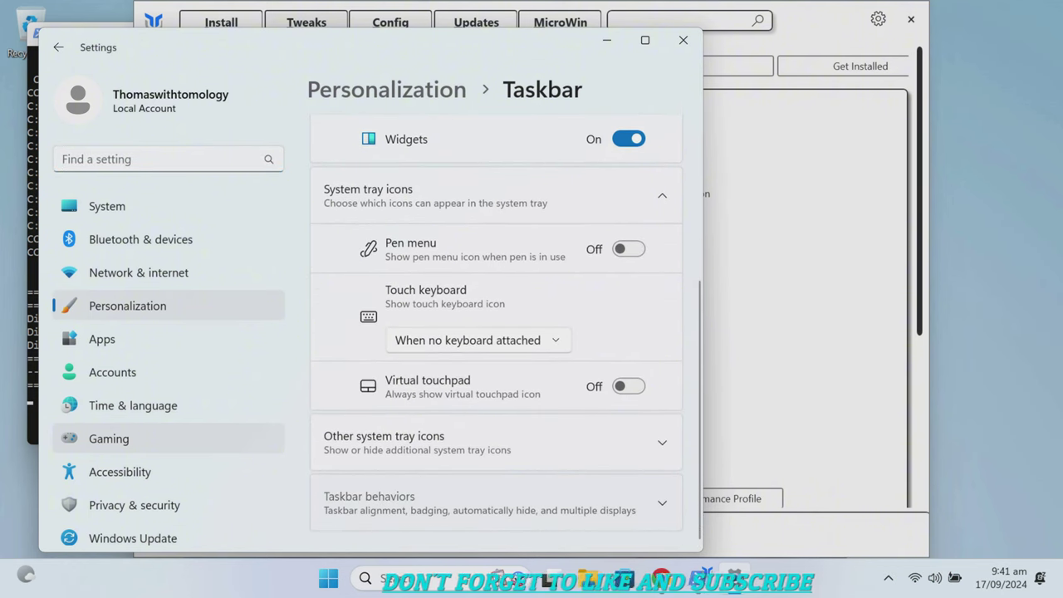
left_click(496, 503)
scroll(497, 374, "down", 3)
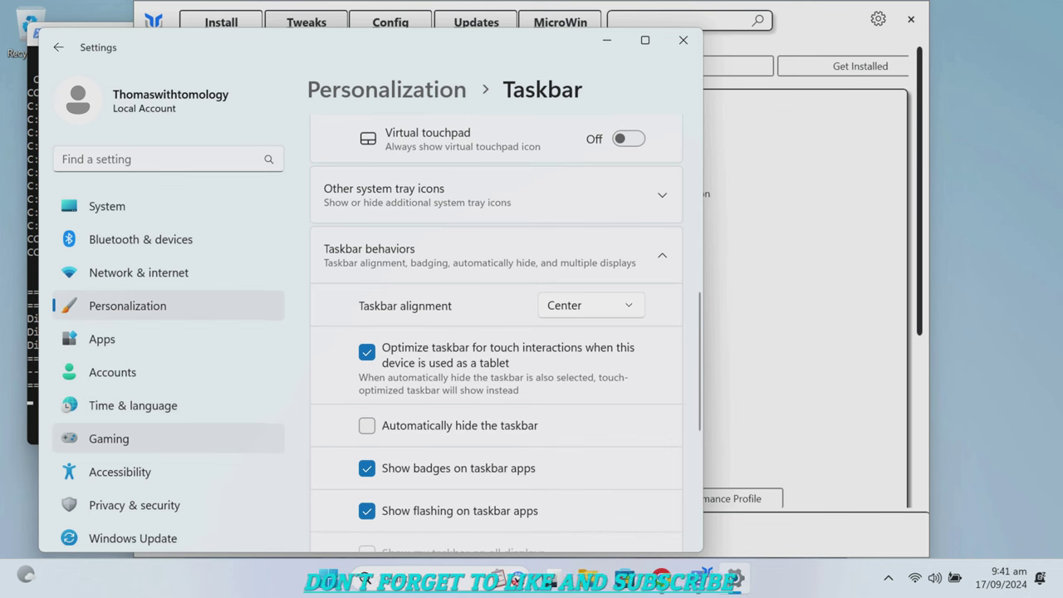
left_click(366, 424)
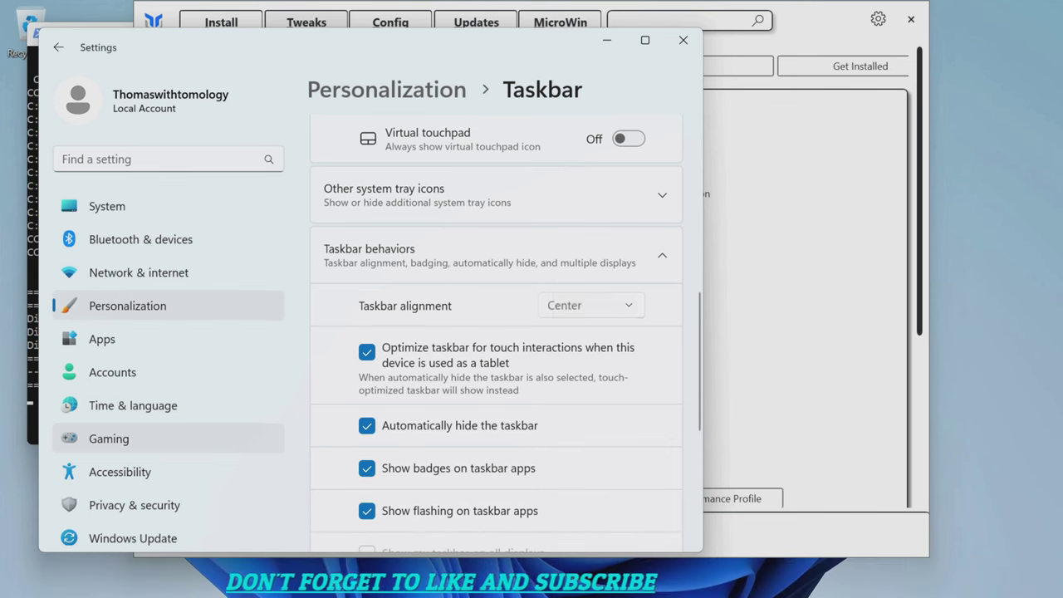
left_click(590, 305)
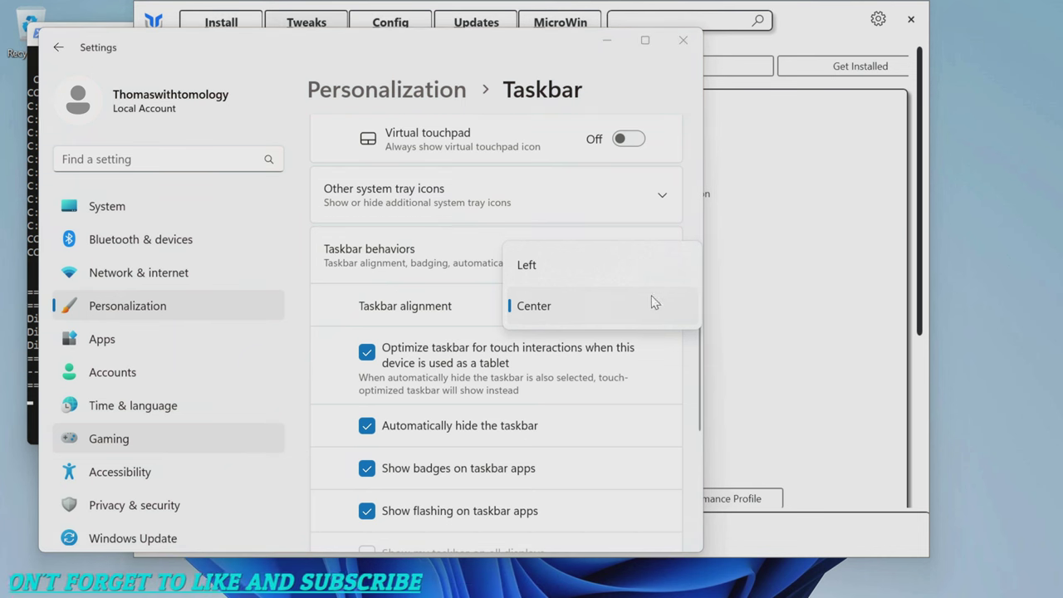
left_click(593, 221)
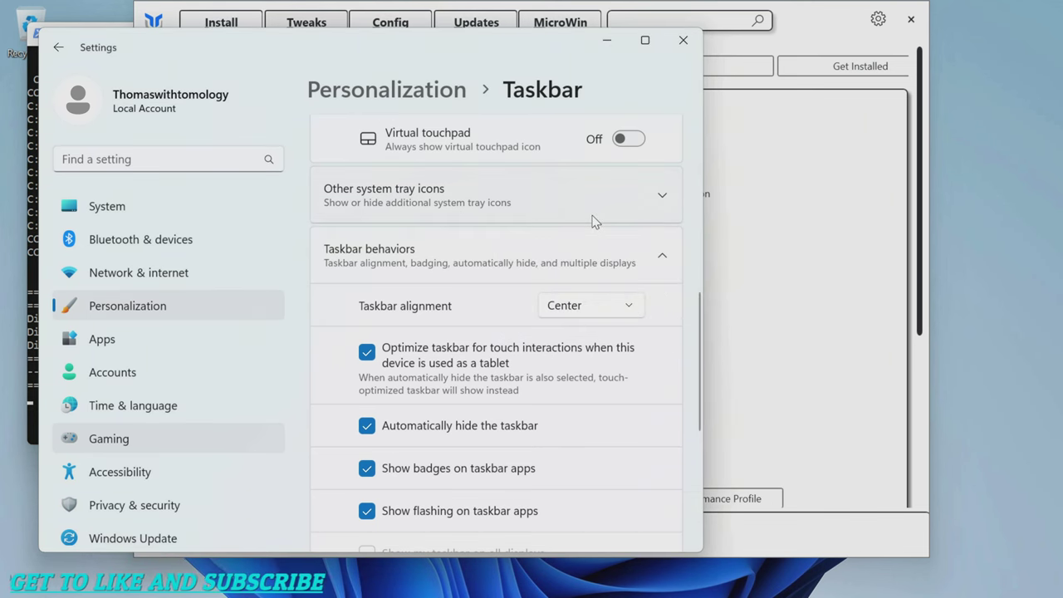
left_click(605, 44)
- View the Widgets board from the taskbar and close it again
mouse_move(25, 593)
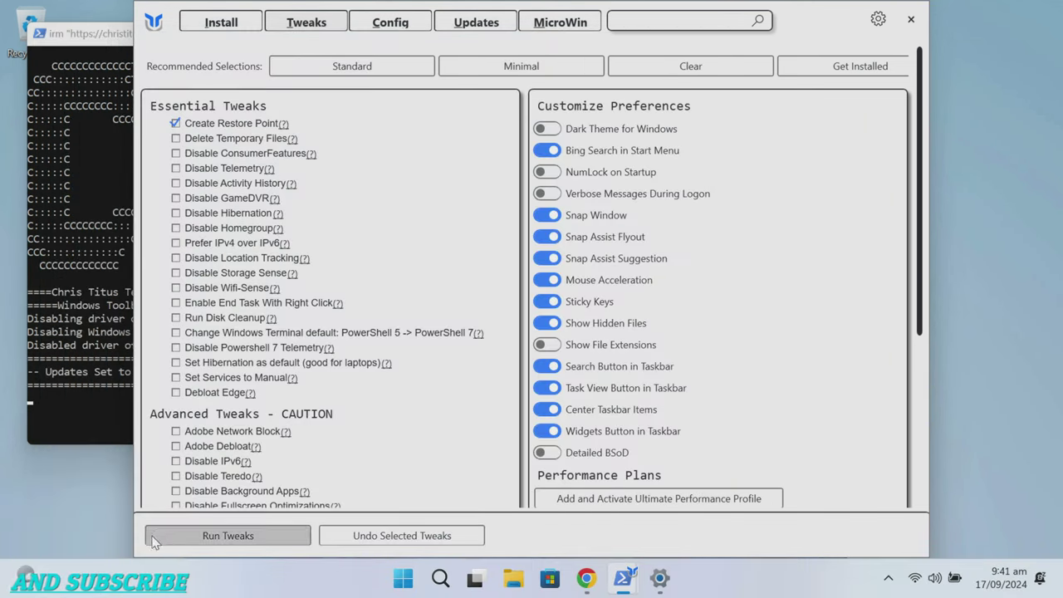
left_click(24, 575)
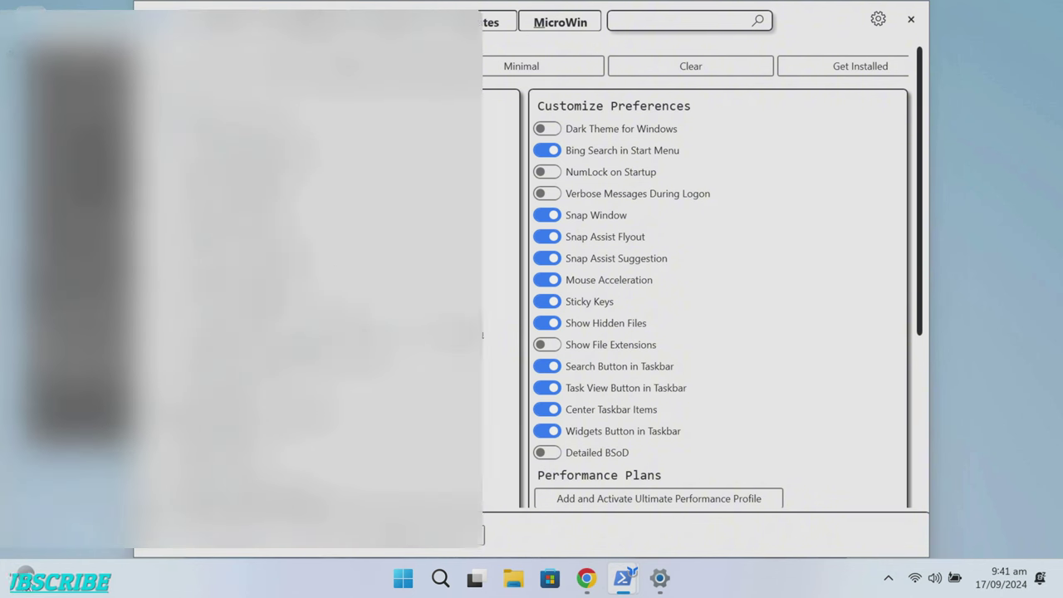
left_click(26, 582)
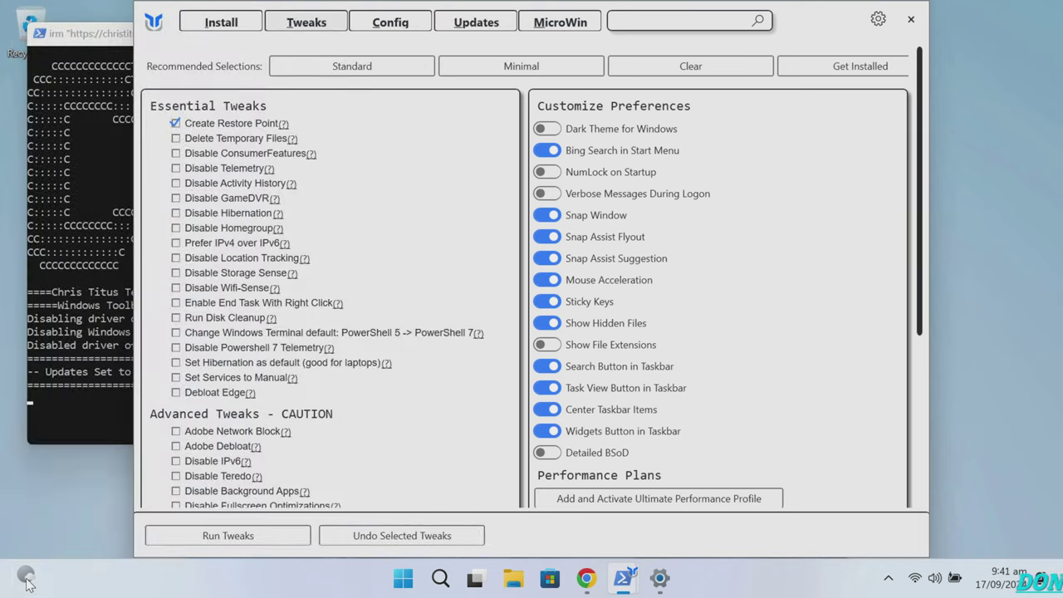
- Reopen the taskbar settings and turn off the Task view and Widgets taskbar items
right_click(292, 586)
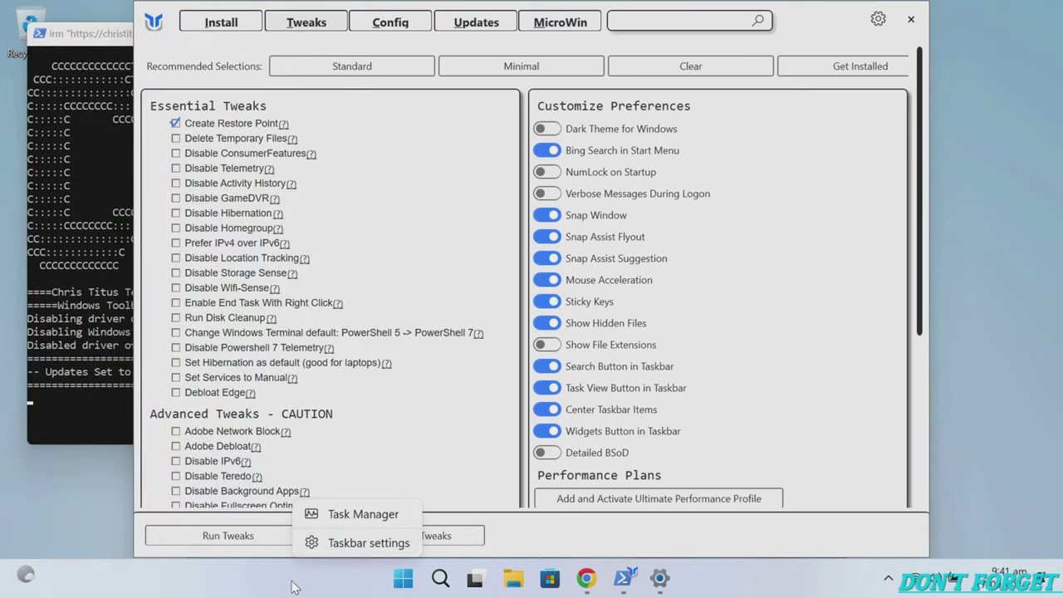
left_click(357, 543)
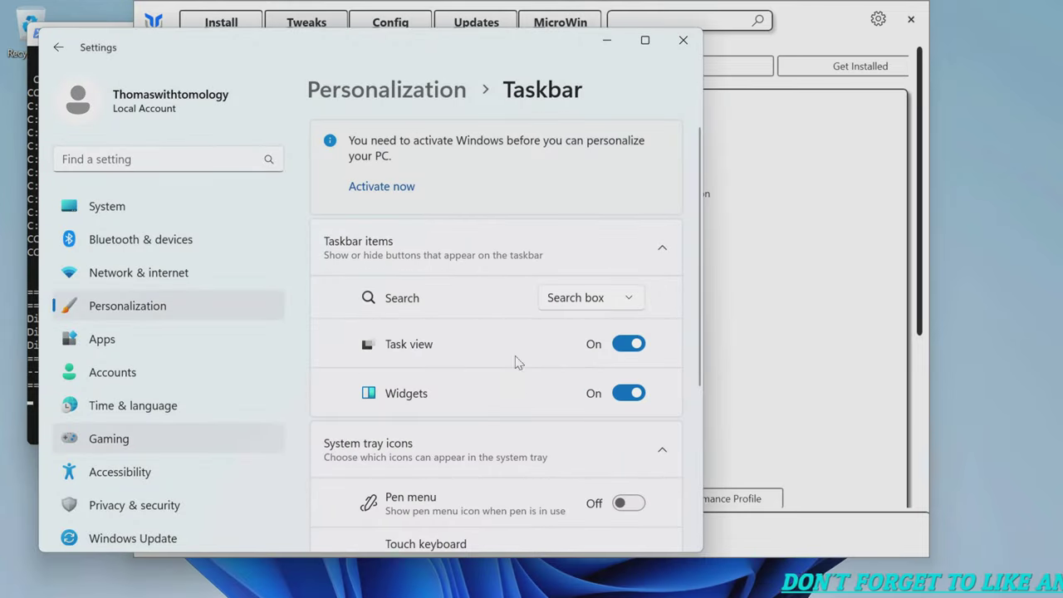
left_click(636, 348)
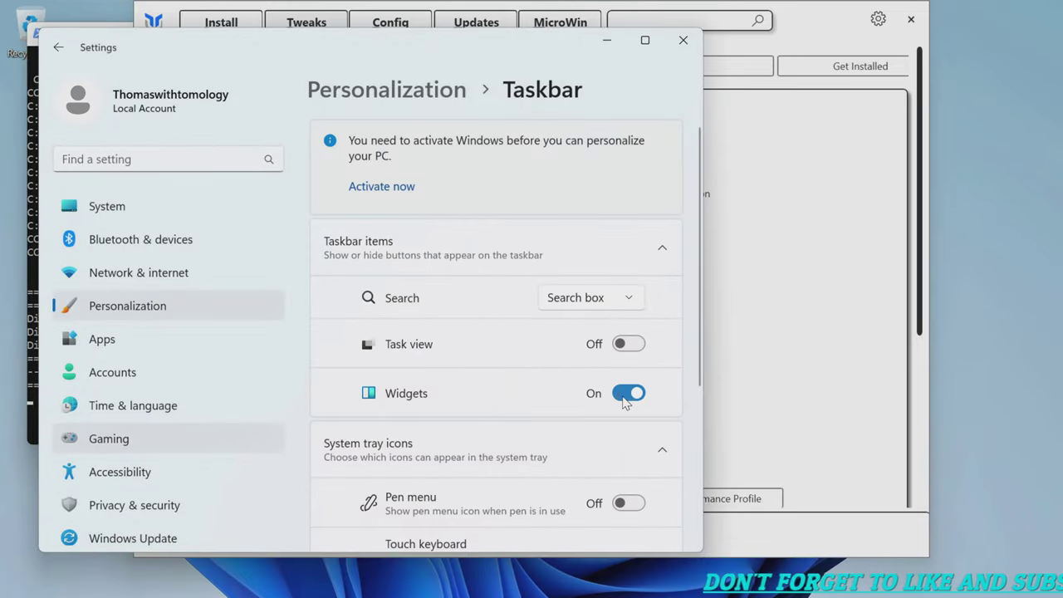
left_click(624, 396)
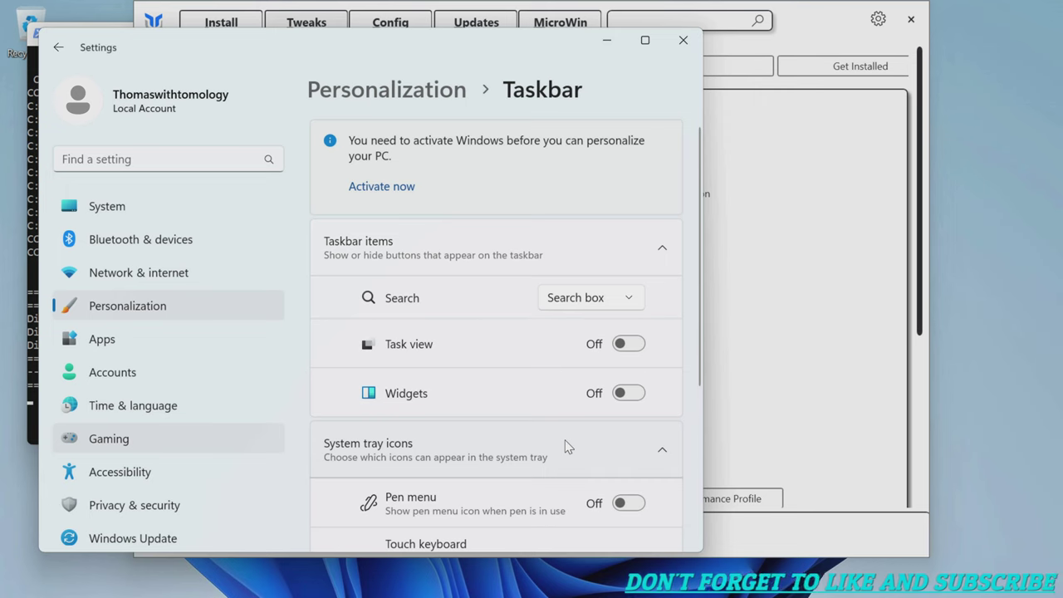
- Set the taskbar alignment to Left under the taskbar behaviors
scroll(569, 444, "down", 3)
scroll(497, 332, "down", 2)
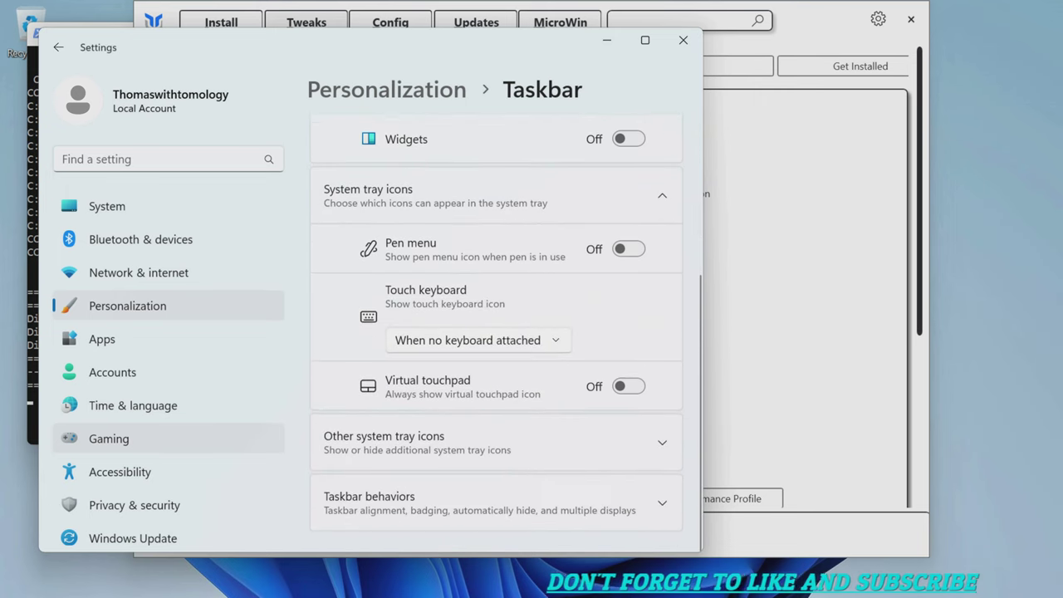
scroll(496, 333, "up", 3)
scroll(497, 332, "up", 2)
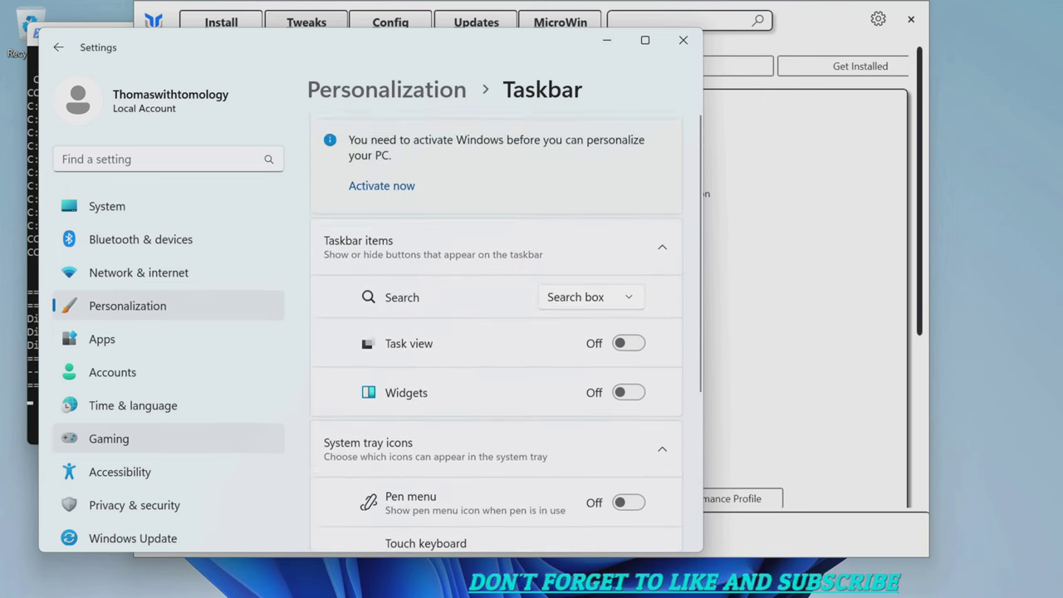
scroll(496, 333, "down", 4)
left_click(498, 502)
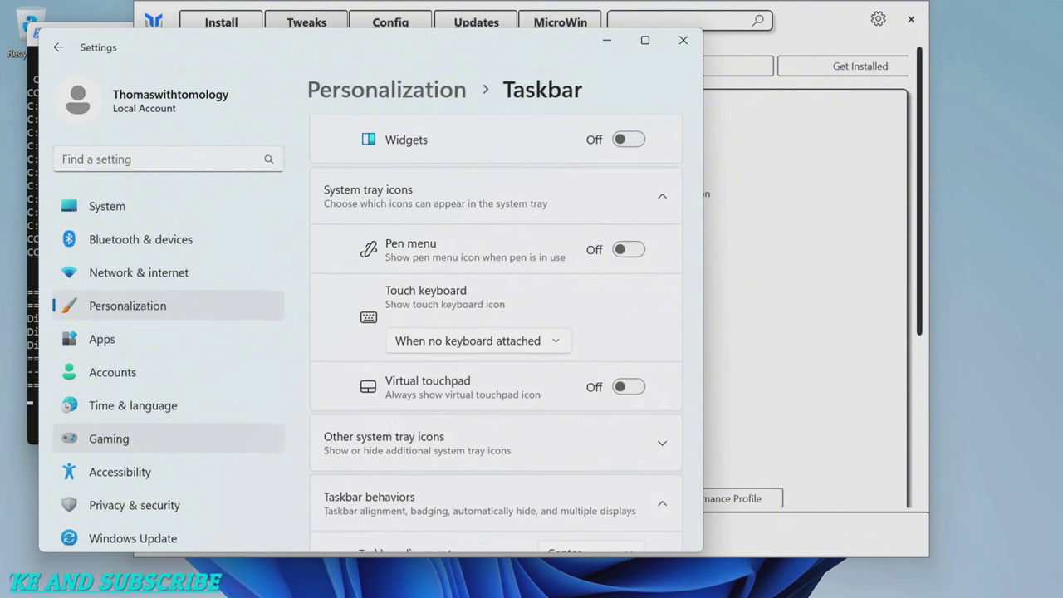
scroll(497, 333, "down", 4)
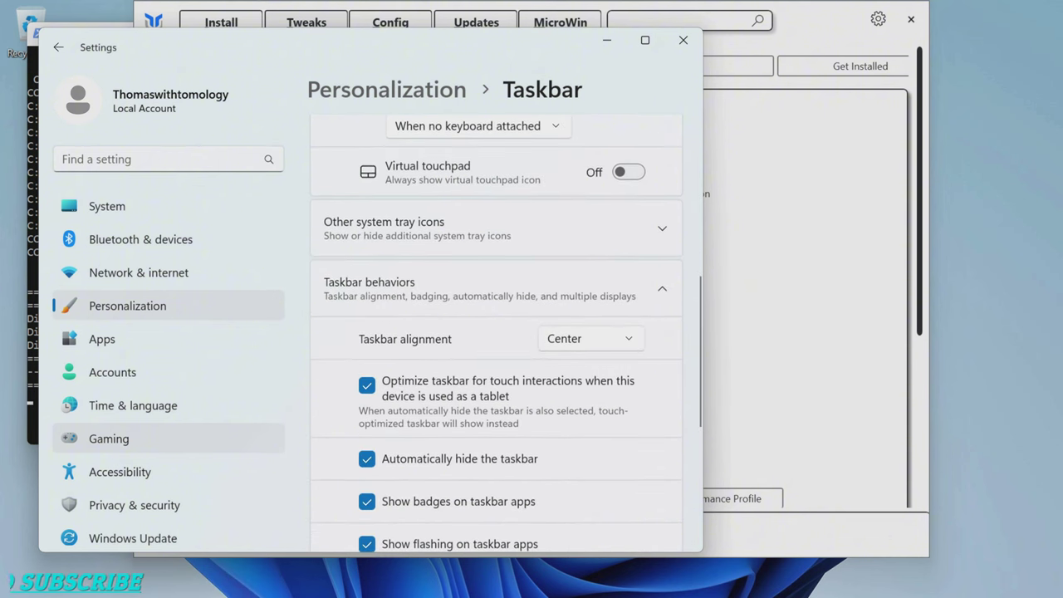
left_click(589, 338)
left_click(565, 296)
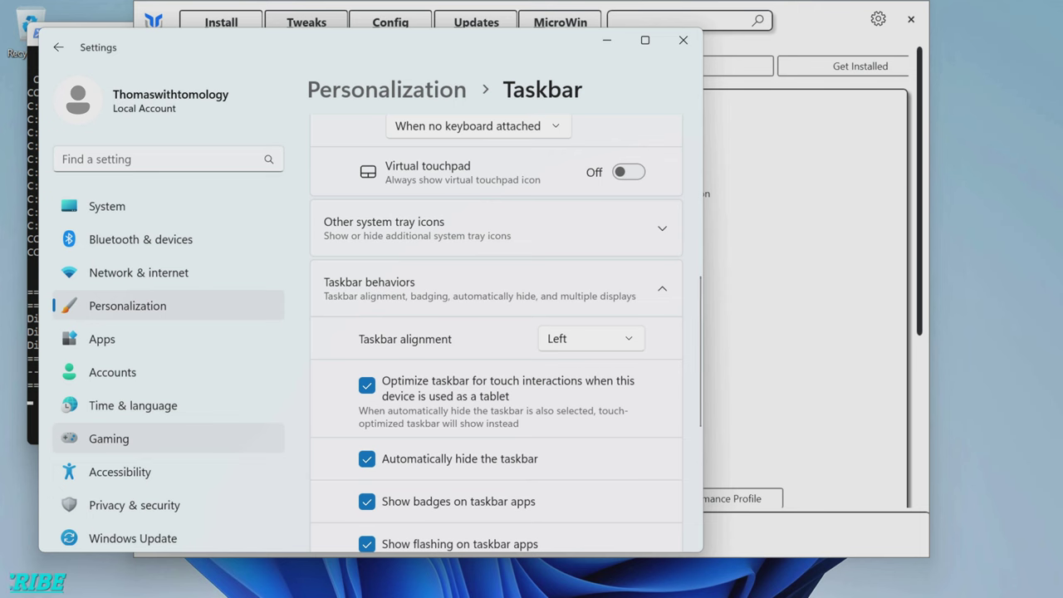
scroll(496, 332, "up", 3)
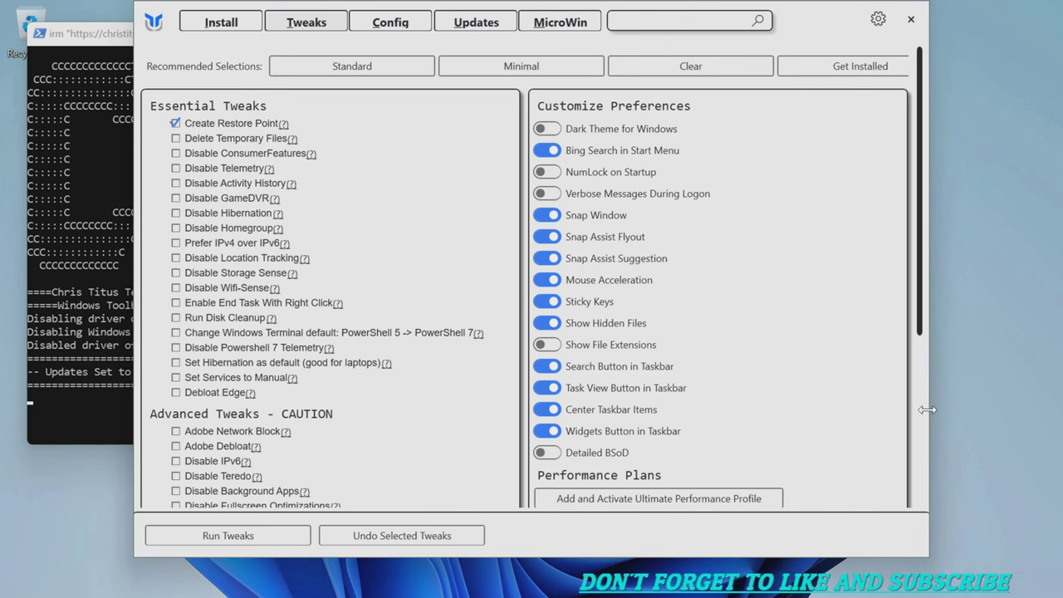
- Widen the utility window, enable Dark Theme for Windows, and disable Bing Search in Start Menu, Widgets Button in Taskbar and Center Taskbar Items
left_click_drag(926, 409, 1060, 409)
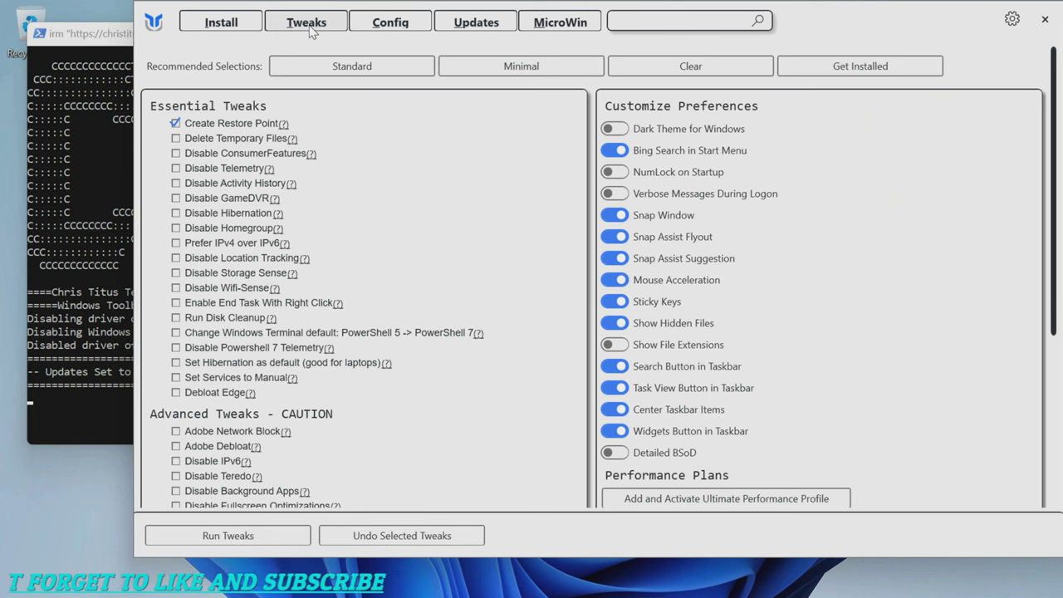
left_click(623, 131)
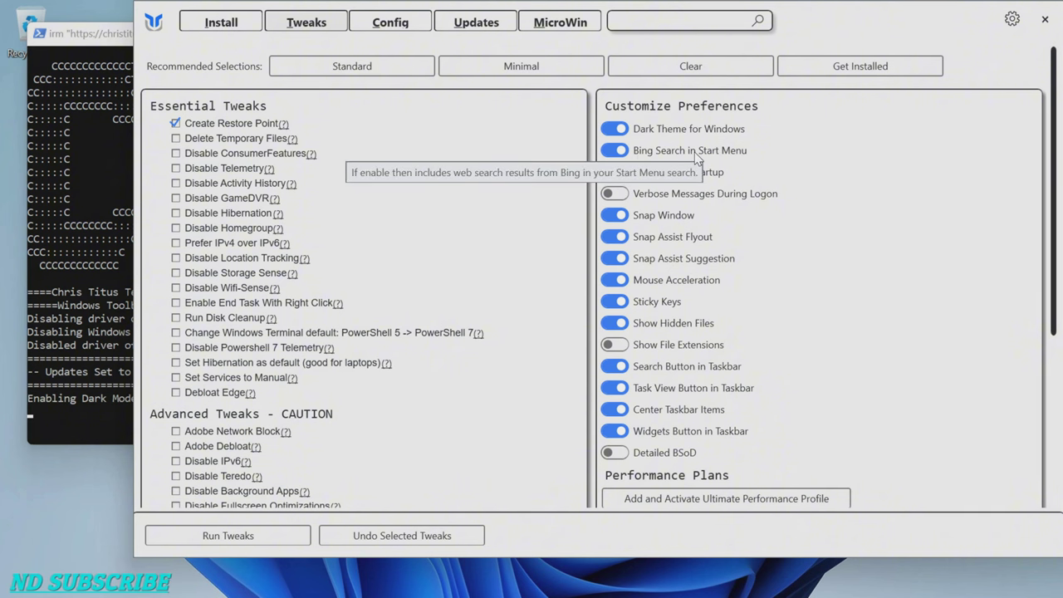
left_click(618, 153)
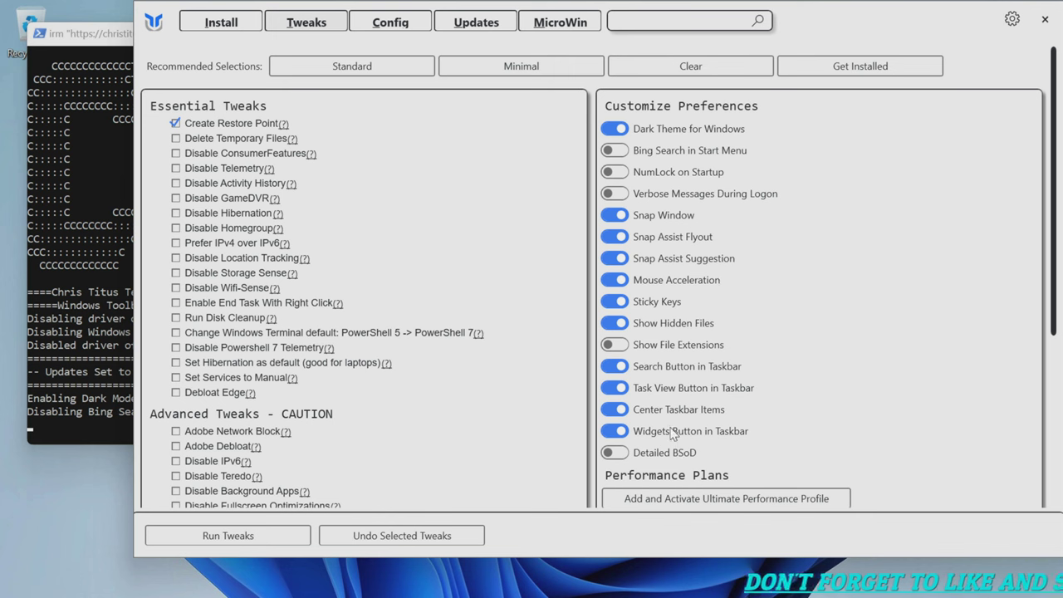
left_click(619, 432)
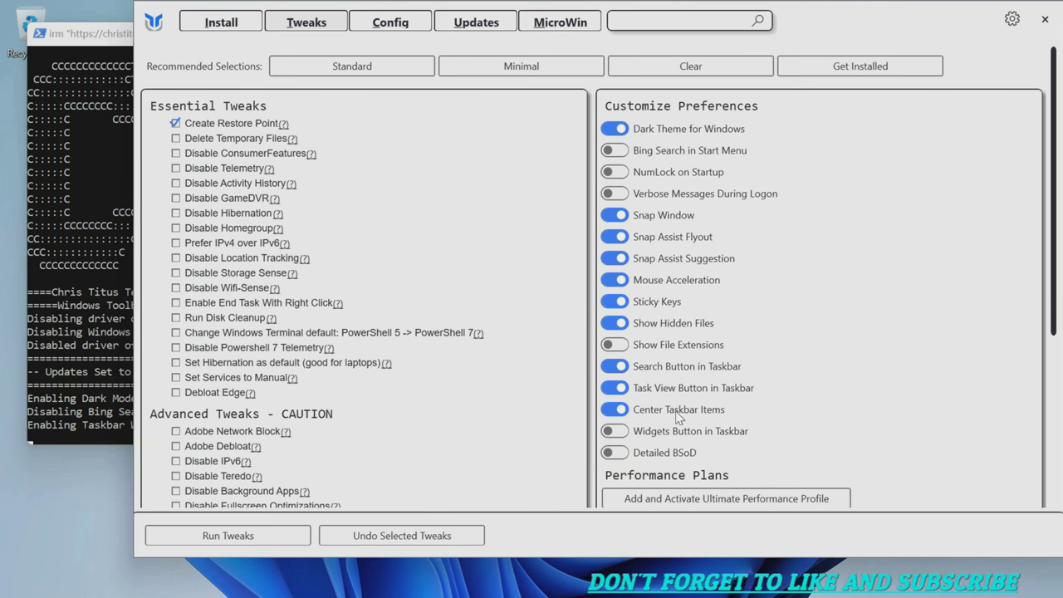
left_click(615, 410)
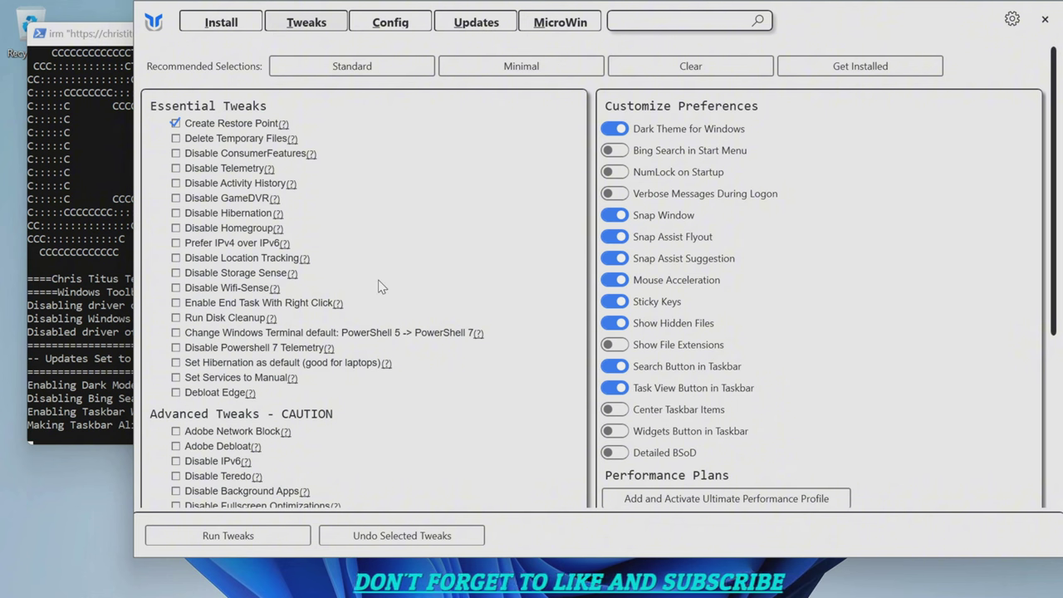
- Select tweaks including Disable Location Tracking, Run Disk Cleanup, Disable Background Apps, Disable Microsoft Copilot, Remove Microsoft Edge and Remove OneDrive, and run them
left_click(175, 123)
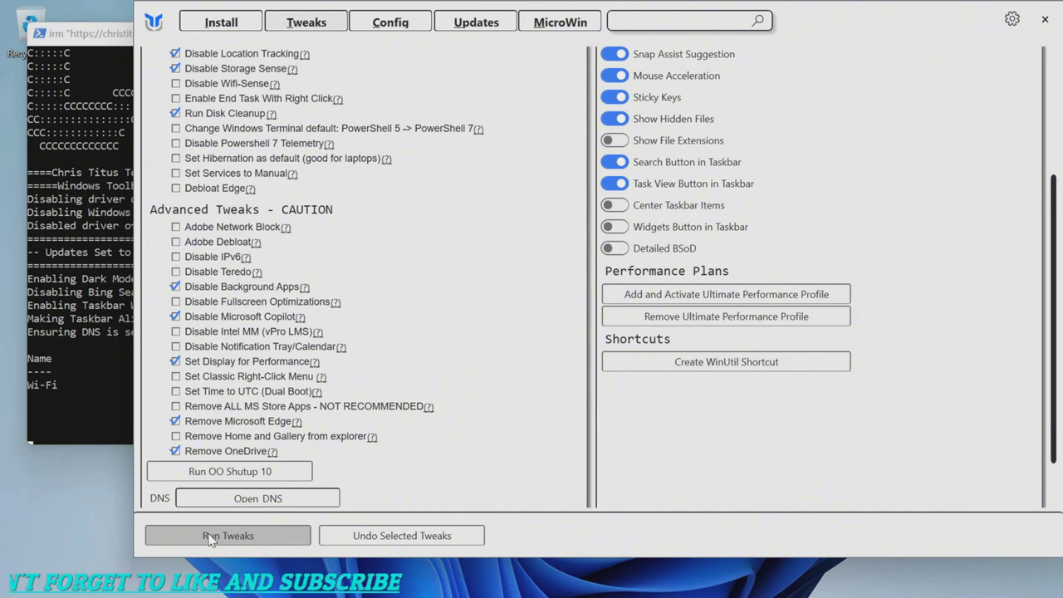
left_click(65, 414)
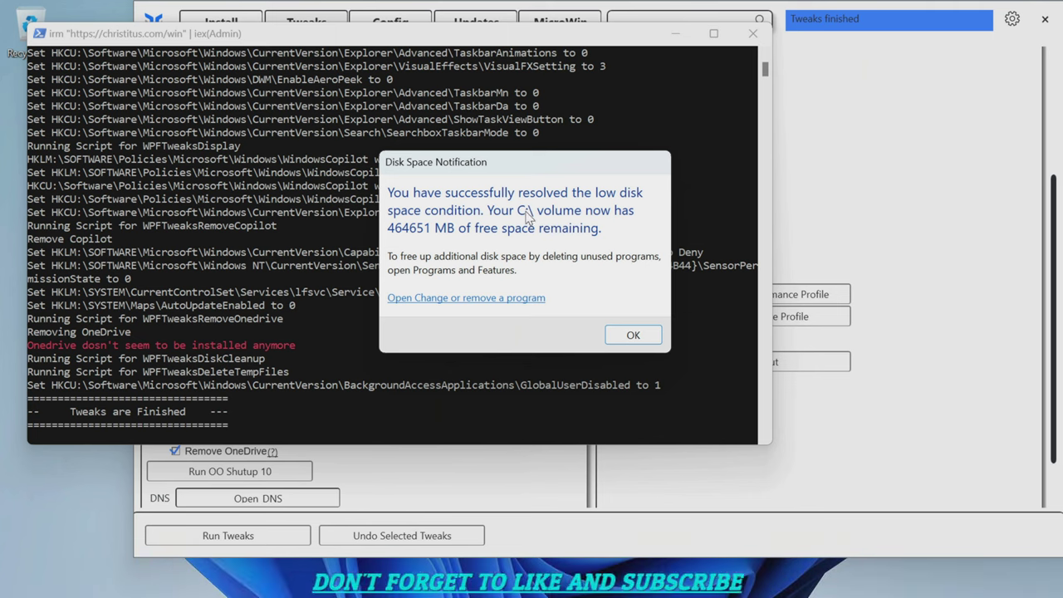
- Dismiss the disk space notification and look through the utility's catalogue of installable applications, from Browsers to Pro Tools and Utilities
left_click(528, 413)
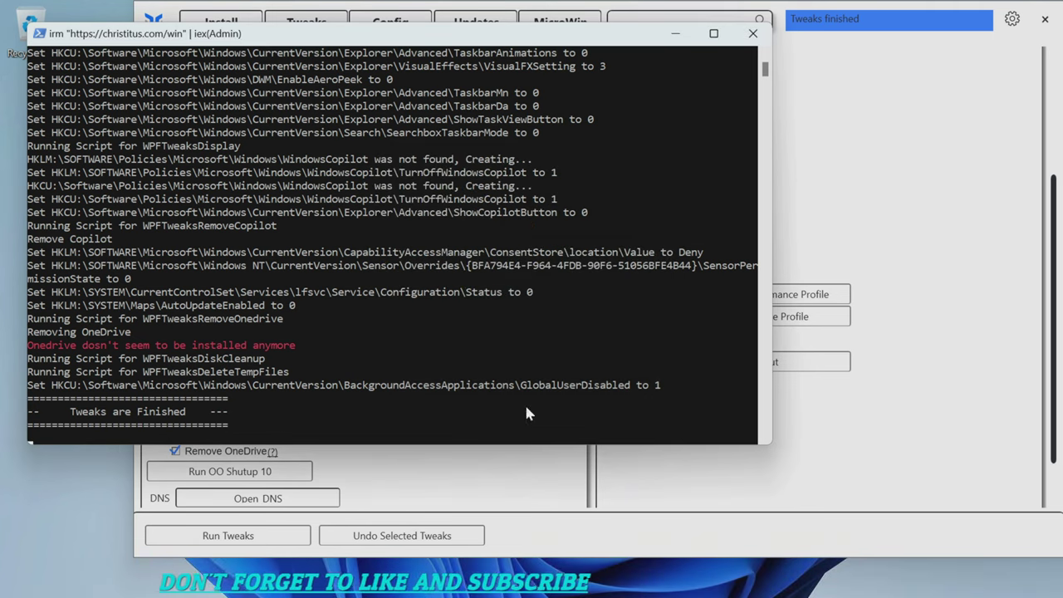
left_click(868, 450)
left_click(207, 22)
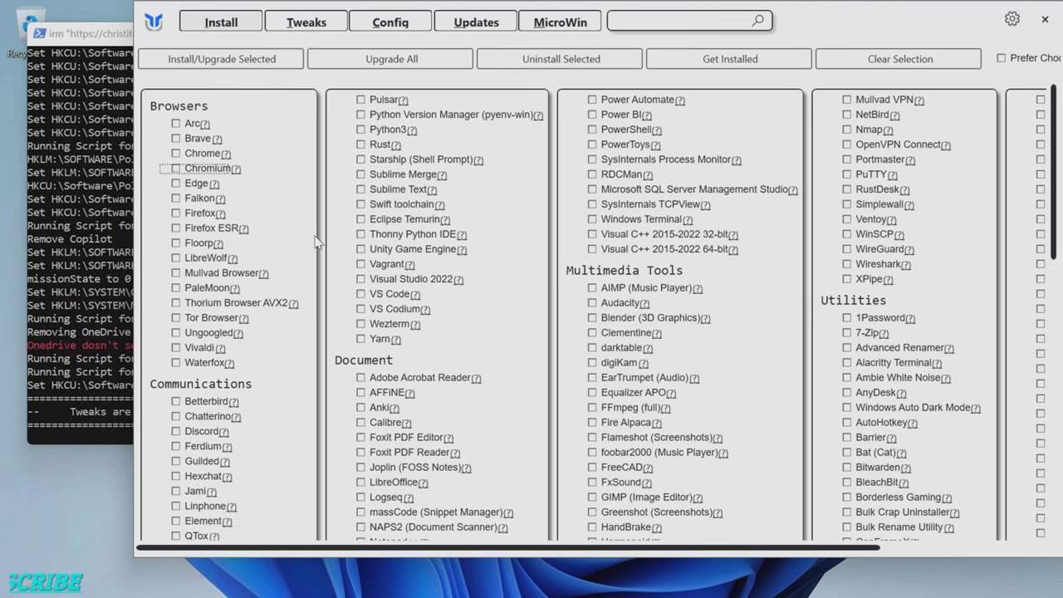
scroll(305, 245, "down", 5)
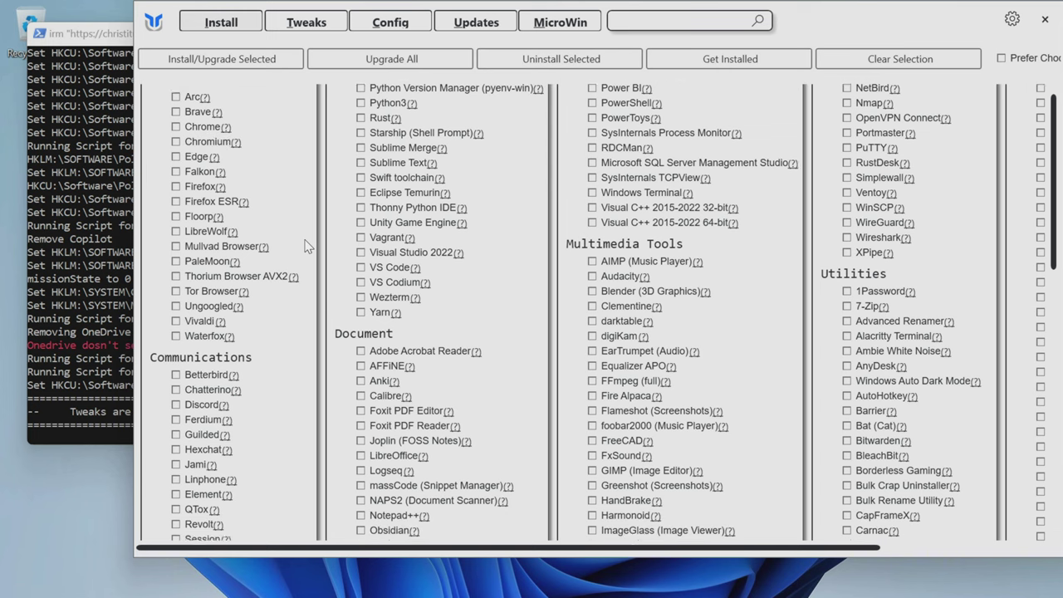
scroll(305, 245, "down", 7)
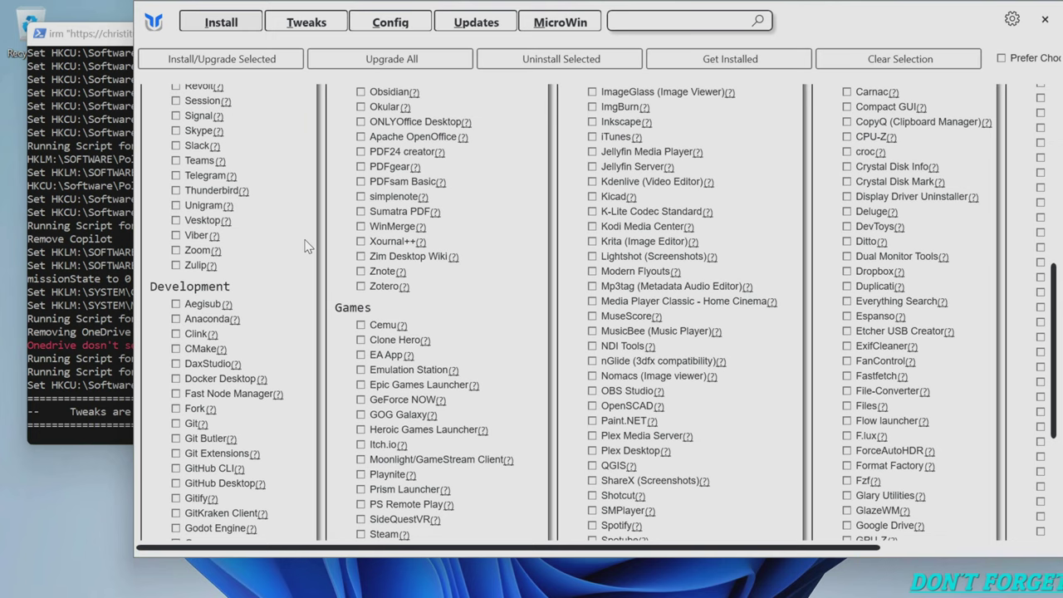
scroll(305, 245, "down", 5)
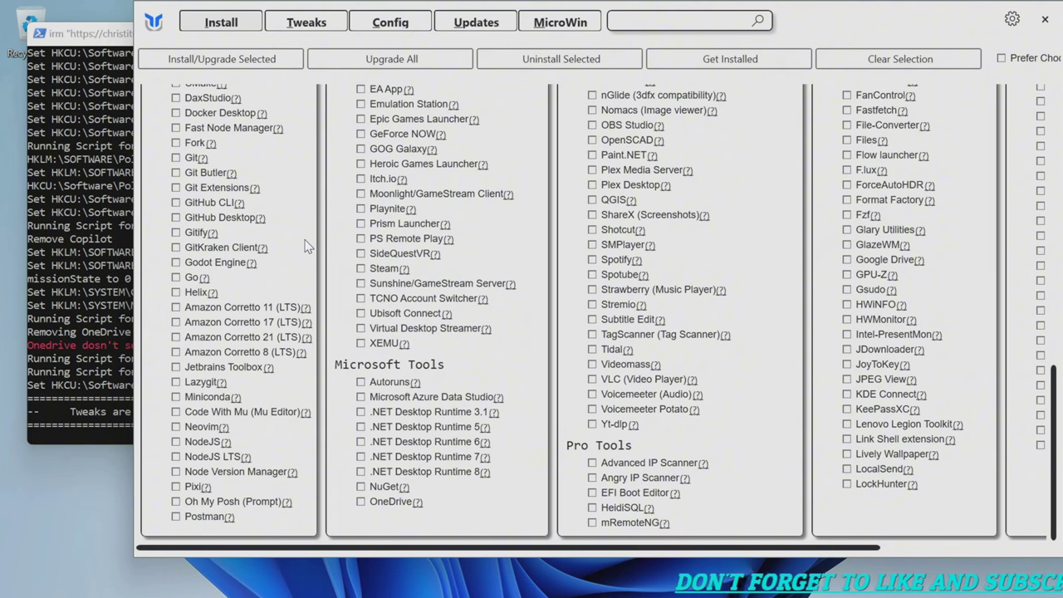
scroll(306, 246, "up", 2)
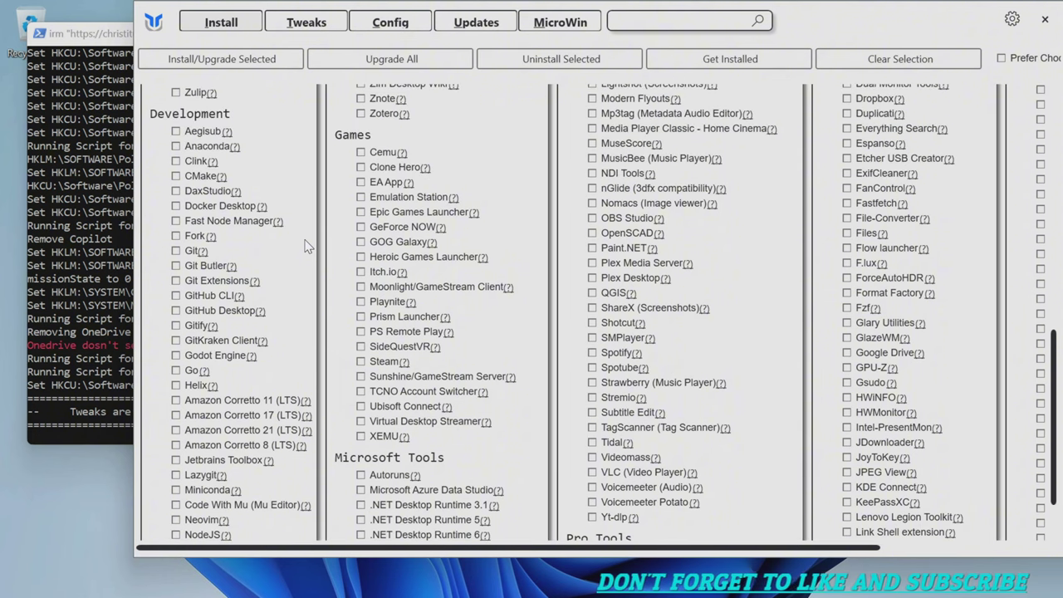
scroll(306, 245, "up", 2)
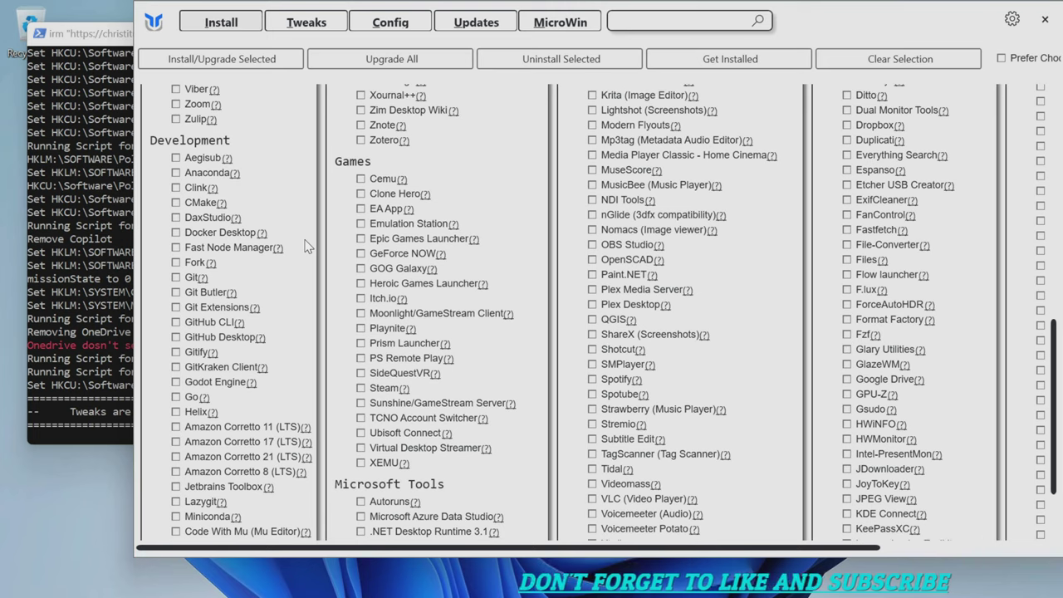
scroll(305, 246, "up", 2)
scroll(305, 245, "up", 10)
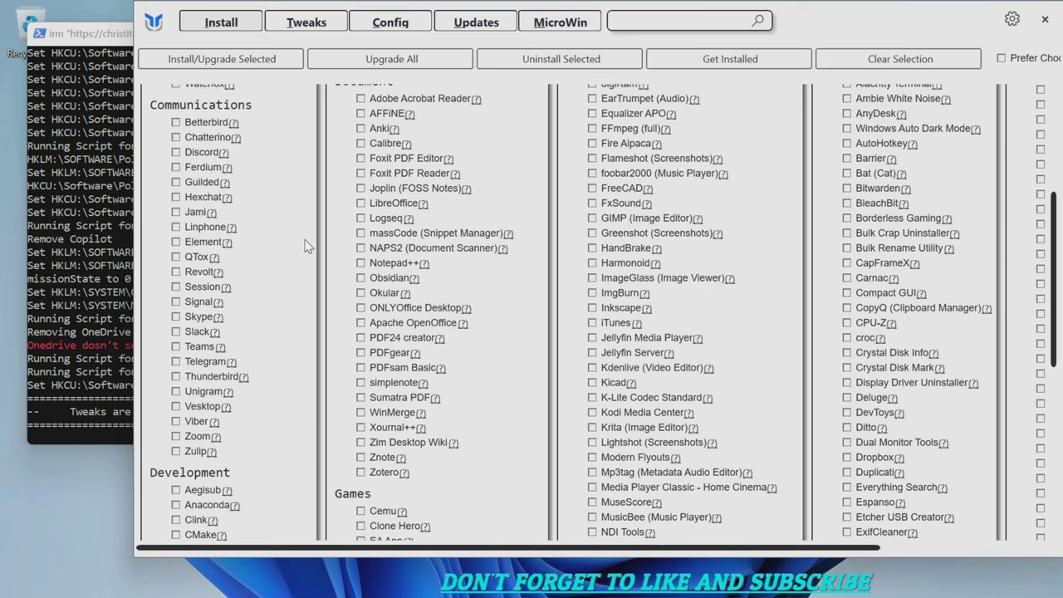
scroll(306, 246, "up", 2)
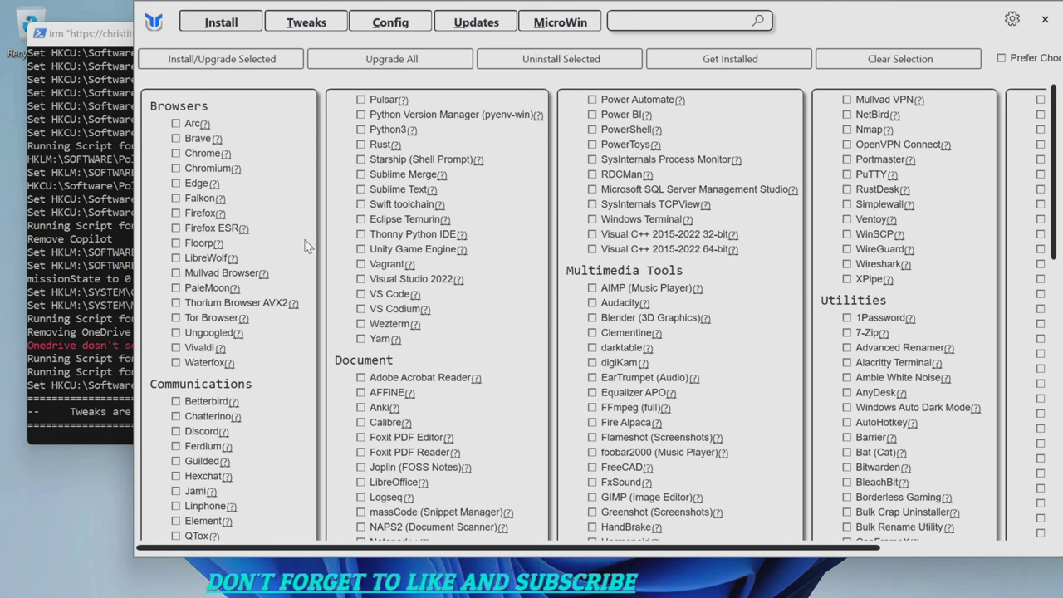
- Close the utility and exit the administrator PowerShell session
left_click(1048, 22)
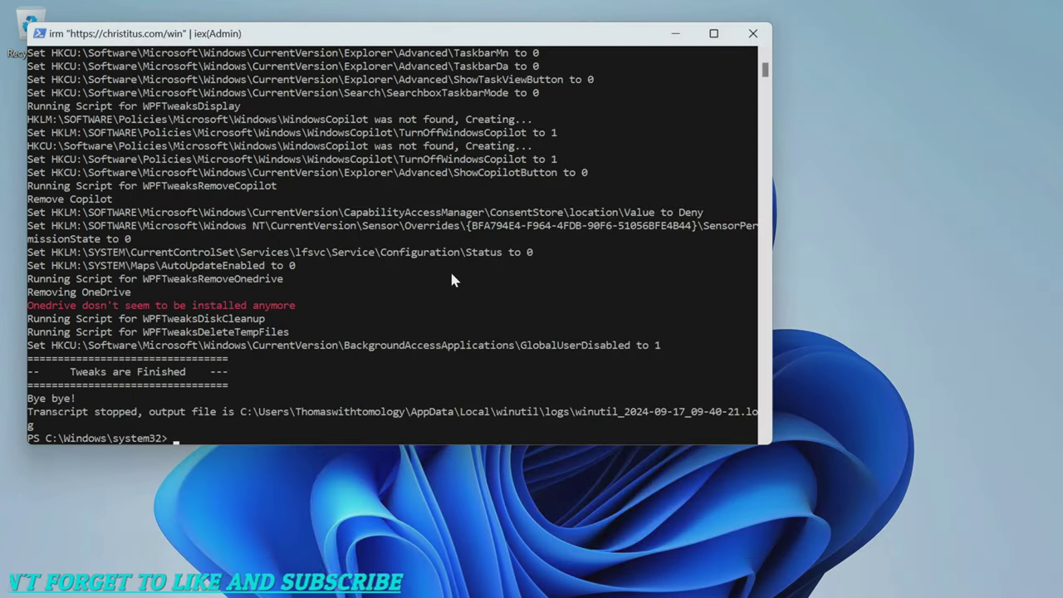
type("t")
key("Return")
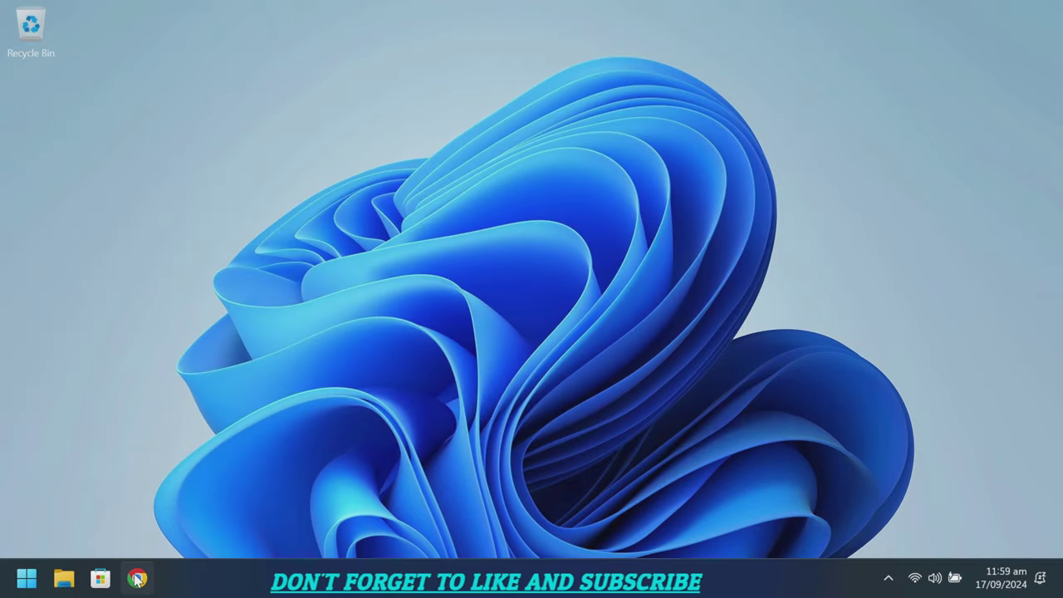
- Open Task Manager and examine the CPU performance details, including the number of running processes
right_click(27, 578)
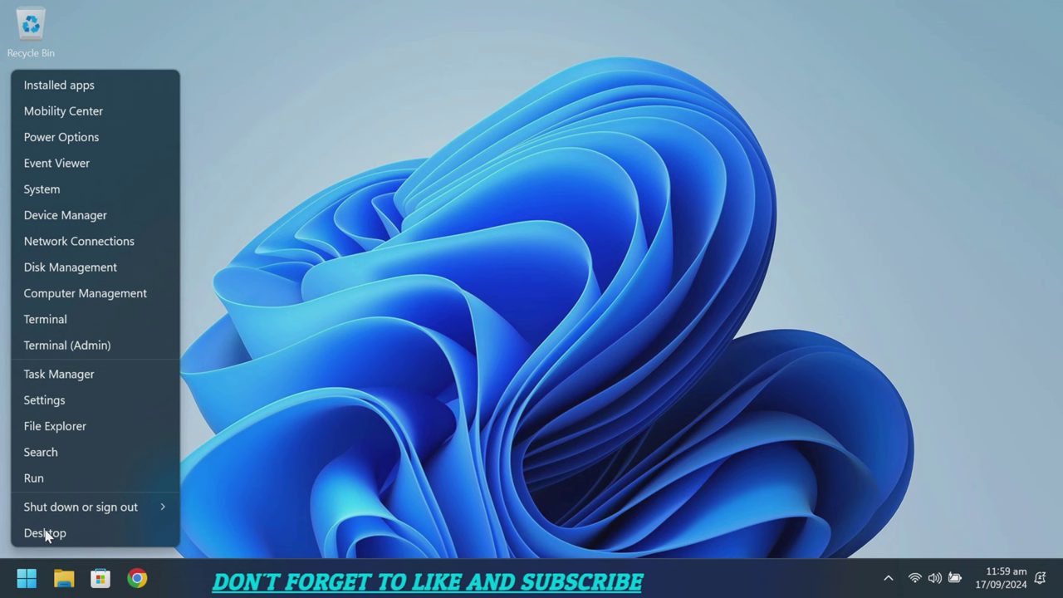
left_click(88, 377)
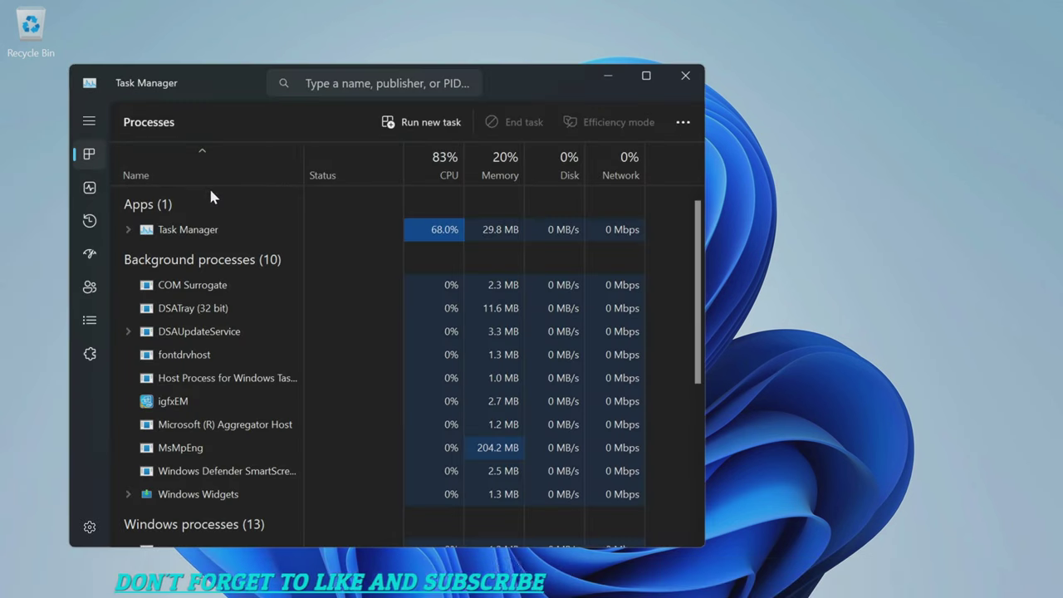
left_click(90, 188)
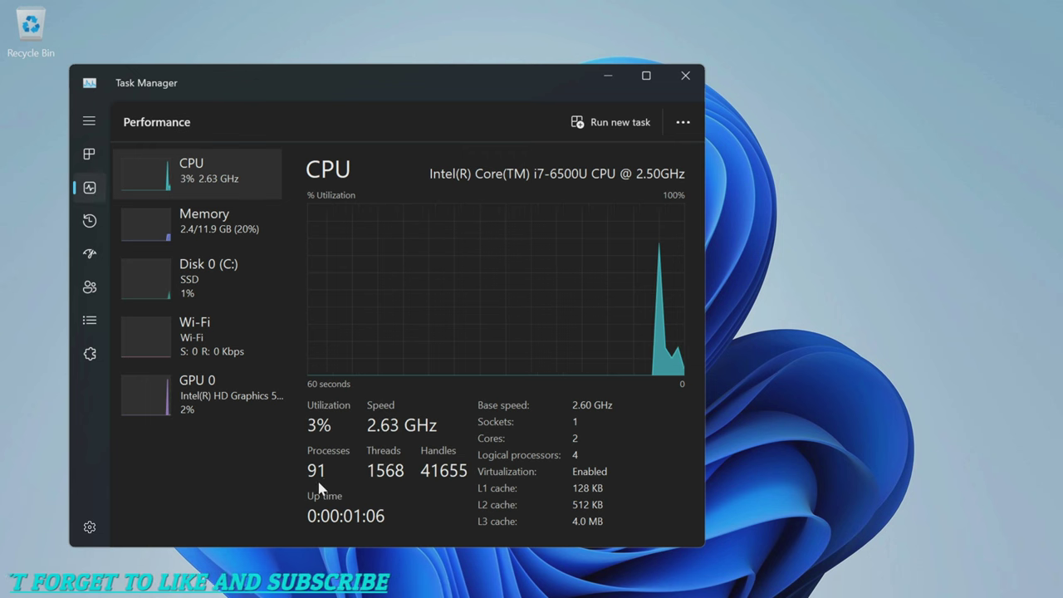